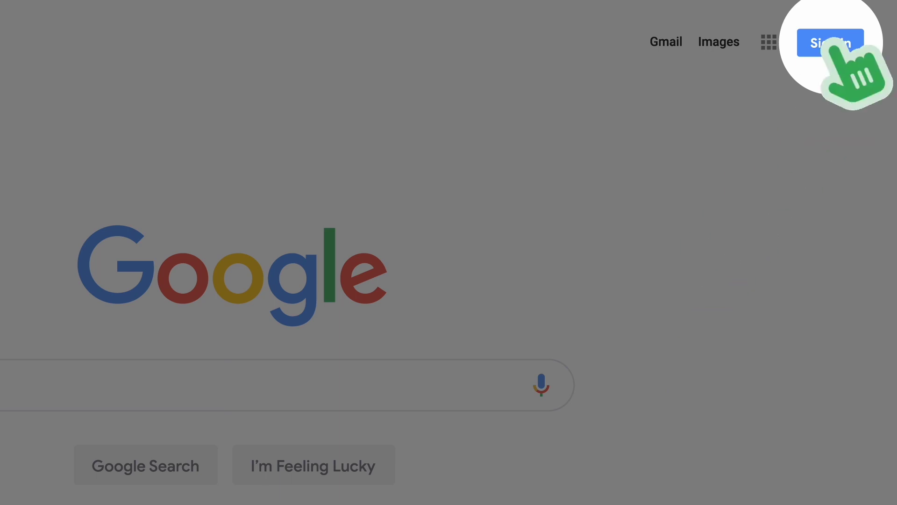
# Sign in to the Google account and go to sheets.google.com.
pyautogui.click(830, 43)
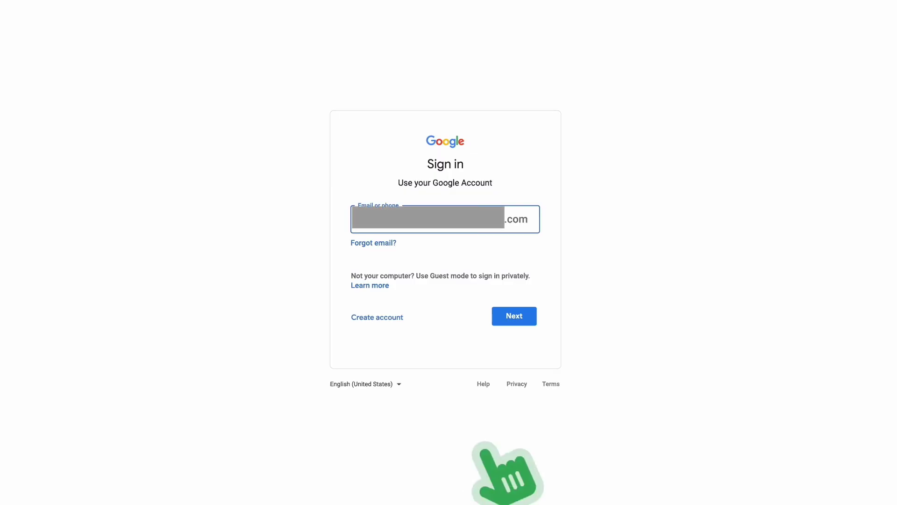
pyautogui.click(519, 314)
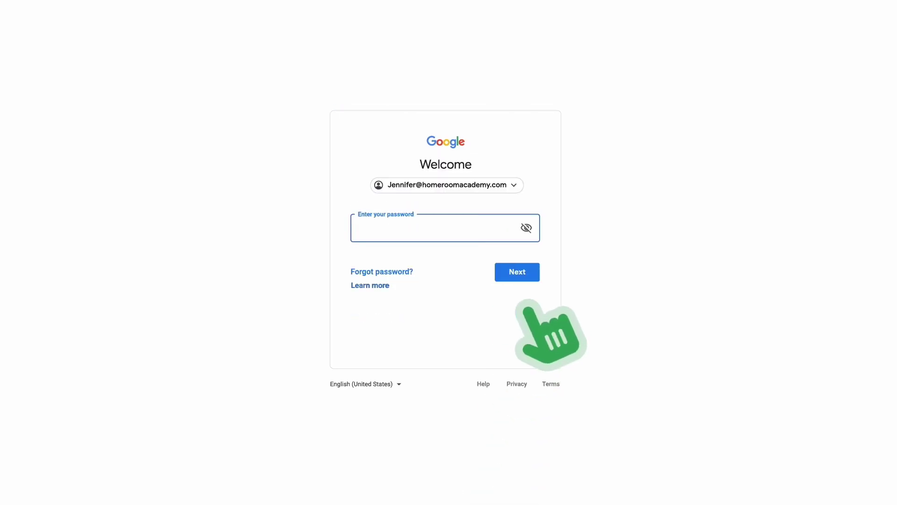
pyautogui.click(518, 272)
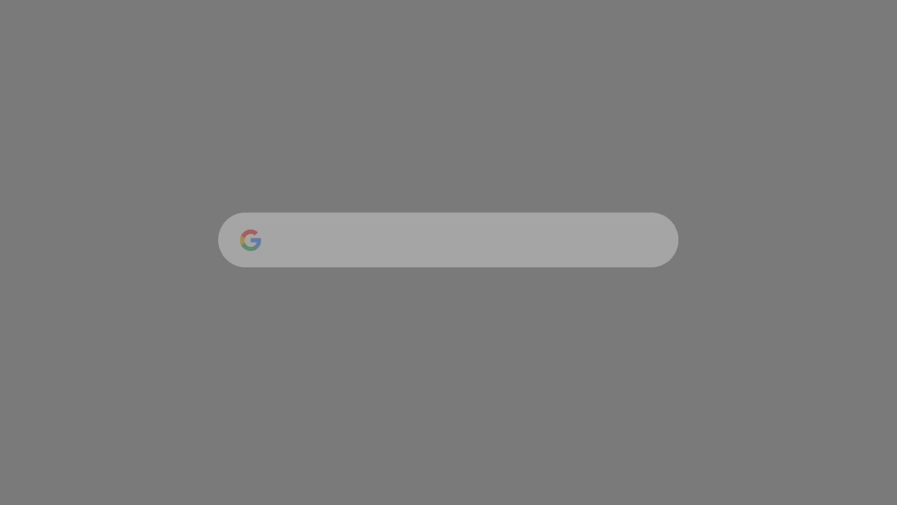
pyautogui.write('sheets.google.com')
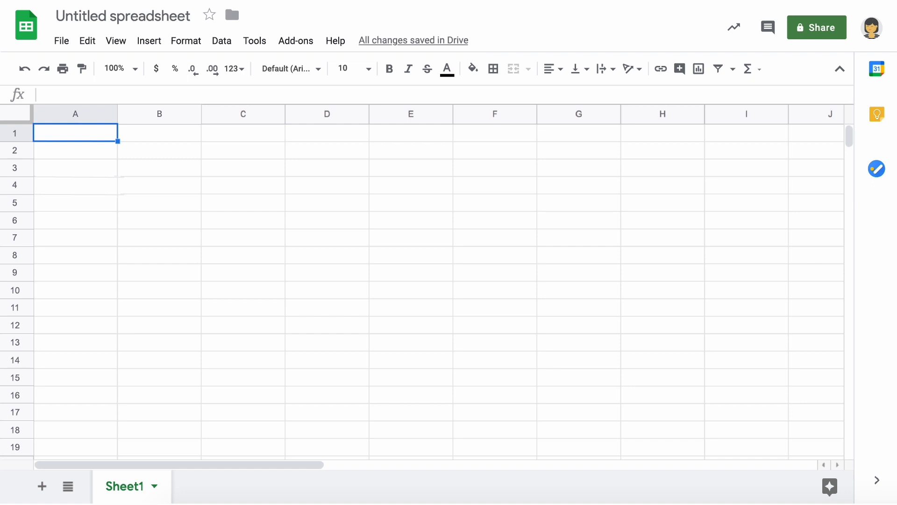
# Enter the four students' first names in cells A1 to A4 of the blank spreadsheet.
pyautogui.write('Miles')
pyautogui.press('Return')
pyautogui.write('Marshall')
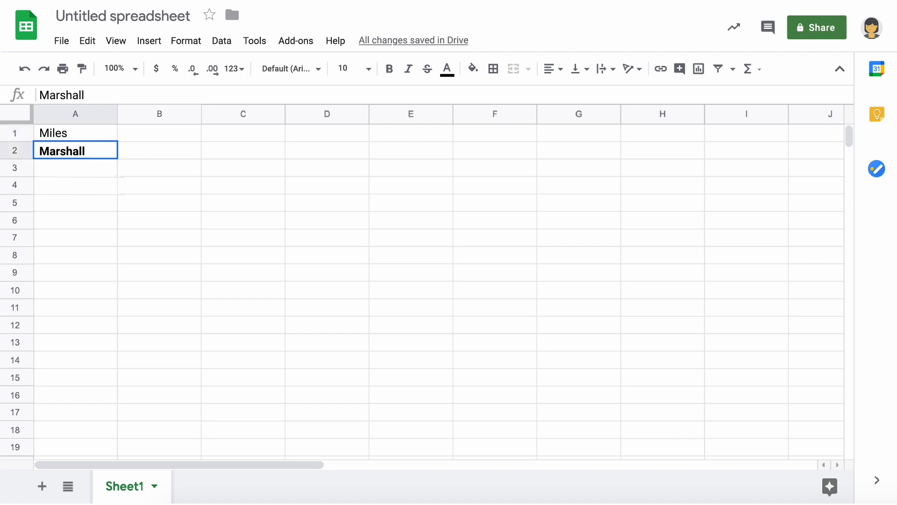
pyautogui.press('Return')
pyautogui.write('Devin')
pyautogui.press('Return')
pyautogui.write('Shirley')
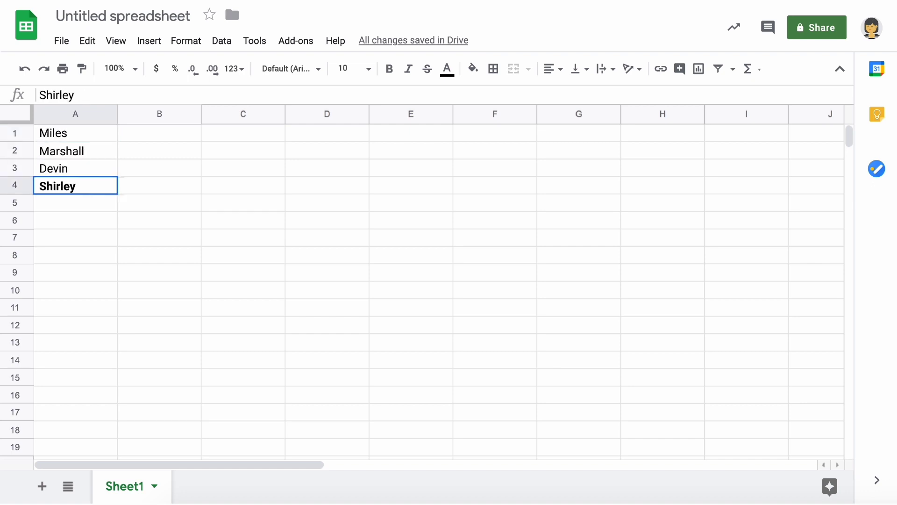
# Enter the grades 87%, 76%, 85% and 96% beside the student names in cells B1 to B4.
pyautogui.press('Tab')
pyautogui.press('Up')
pyautogui.press('Up')
pyautogui.press('Up')
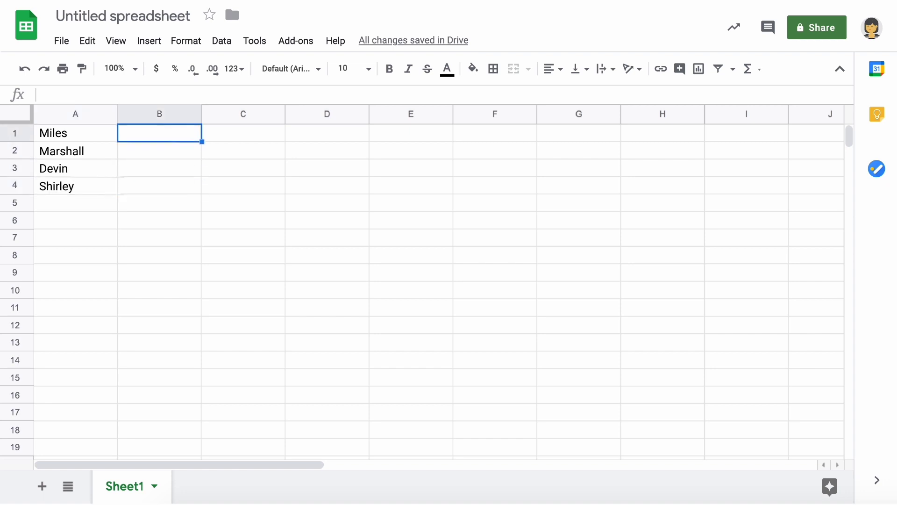
pyautogui.write('87%')
pyautogui.press('Return')
pyautogui.write('76%')
pyautogui.press('Return')
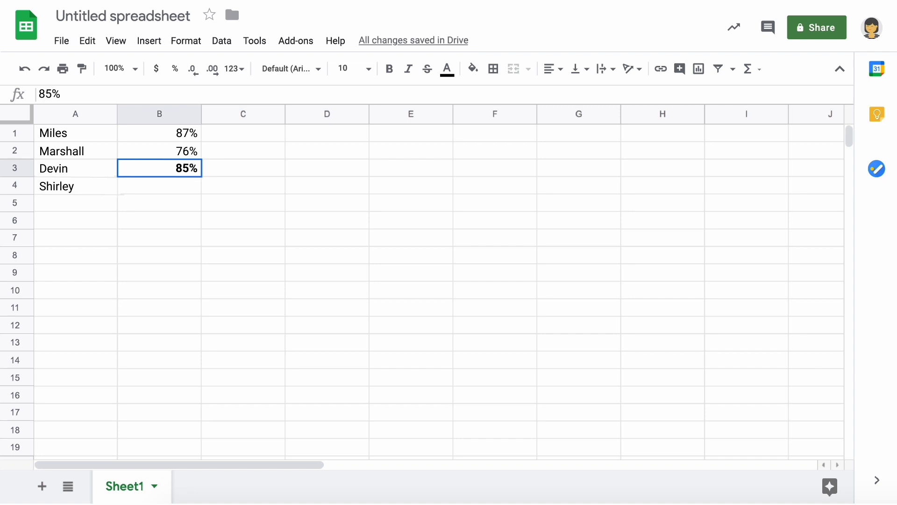
pyautogui.press('Return')
pyautogui.write('96%')
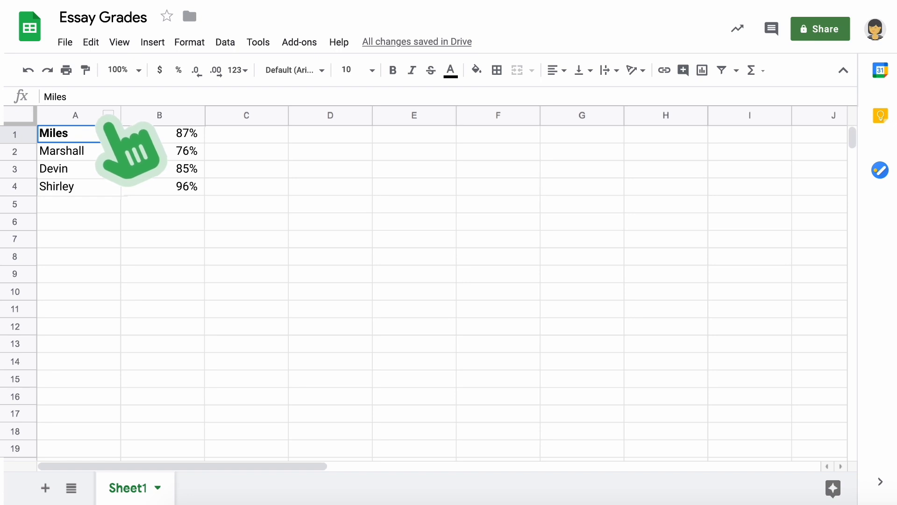
# Sort the sheet from A to Z by the student names in column A.
pyautogui.click(108, 116)
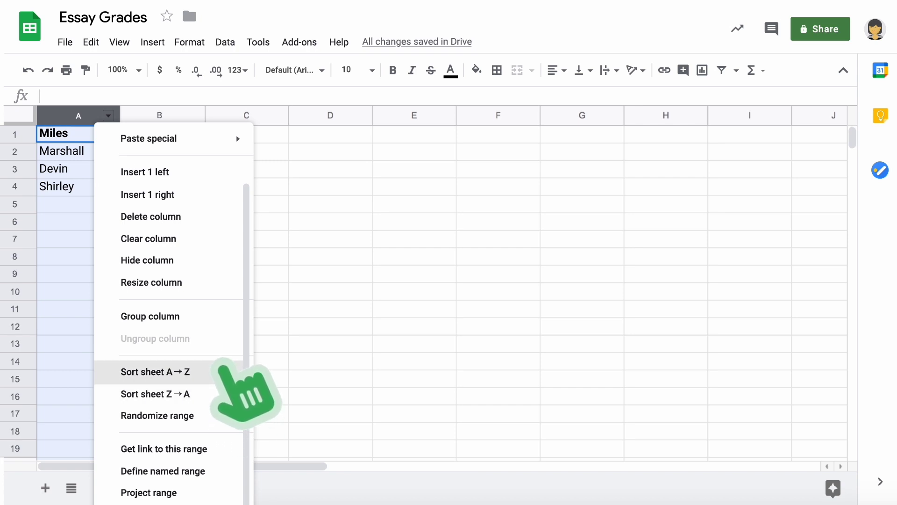
pyautogui.click(224, 370)
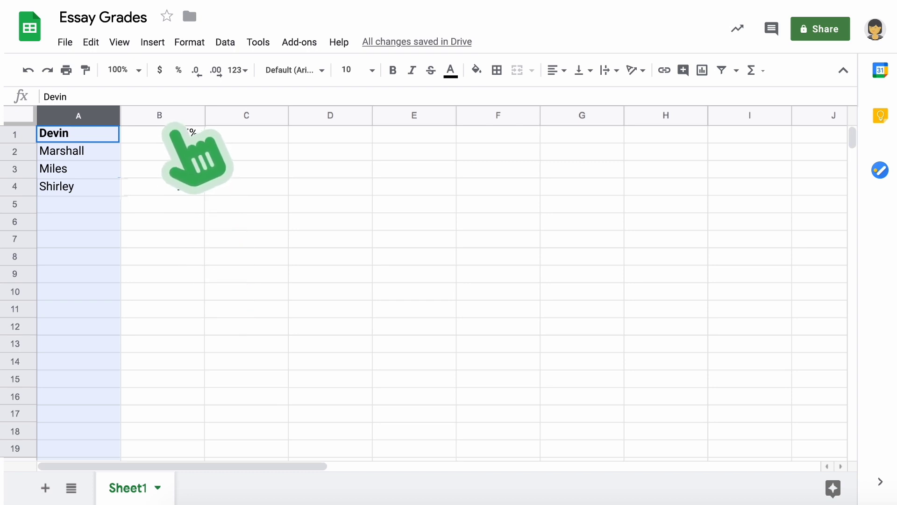
# Calculate the average of the grades in B1:B4 with the AVERAGE function in cell B5.
pyautogui.click(180, 137)
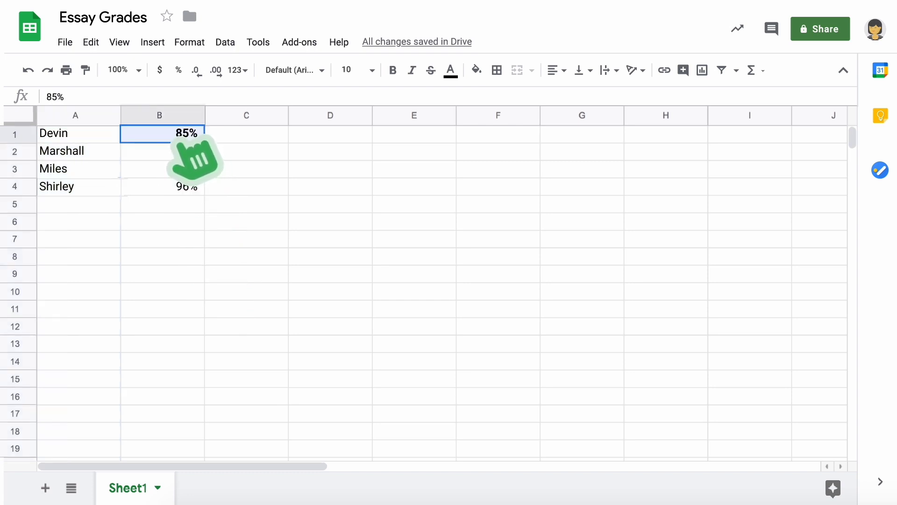
pyautogui.moveTo(180, 140); pyautogui.dragTo(181, 189)
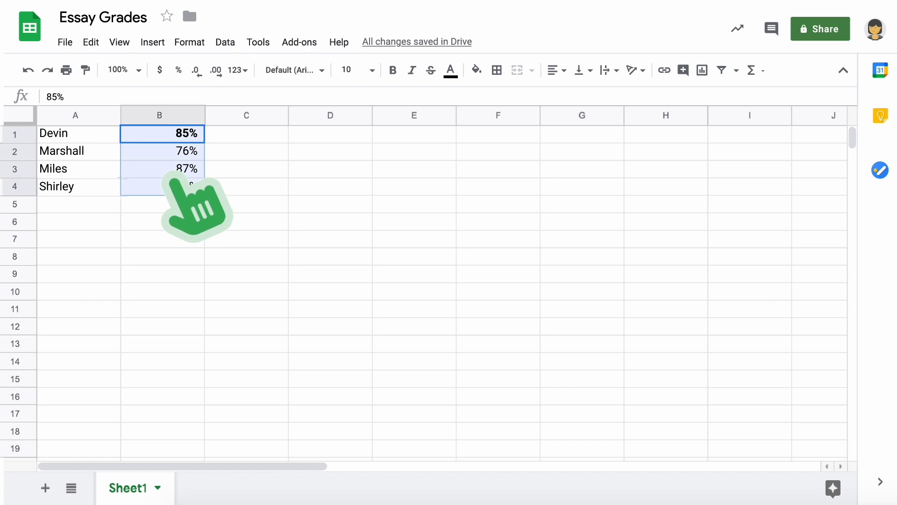
pyautogui.click(746, 70)
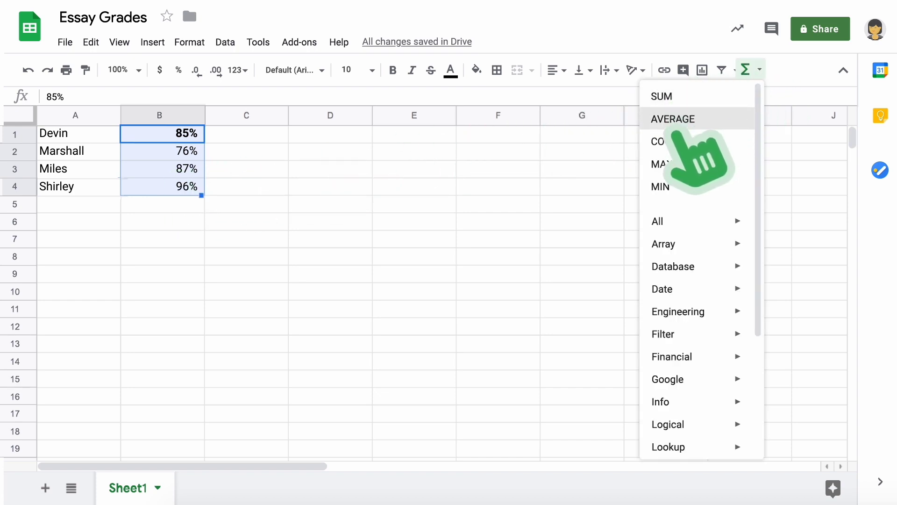
pyautogui.click(673, 123)
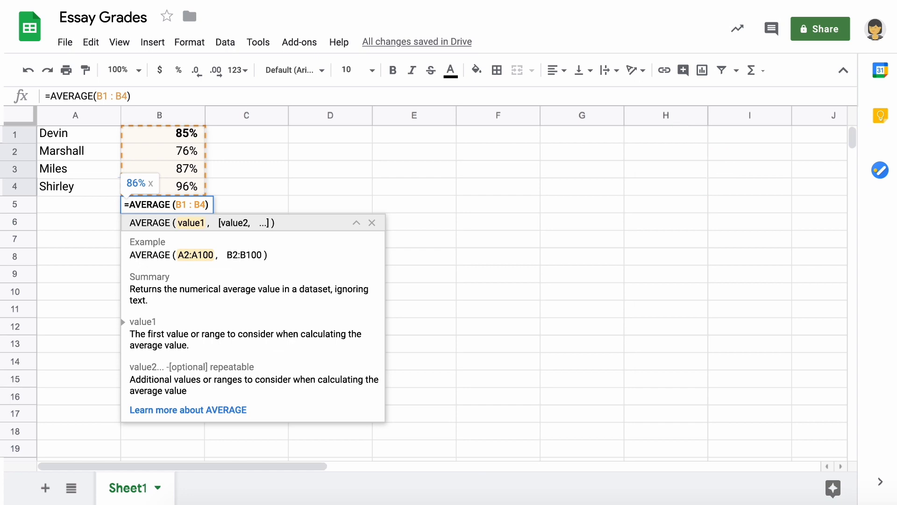
pyautogui.press('Return')
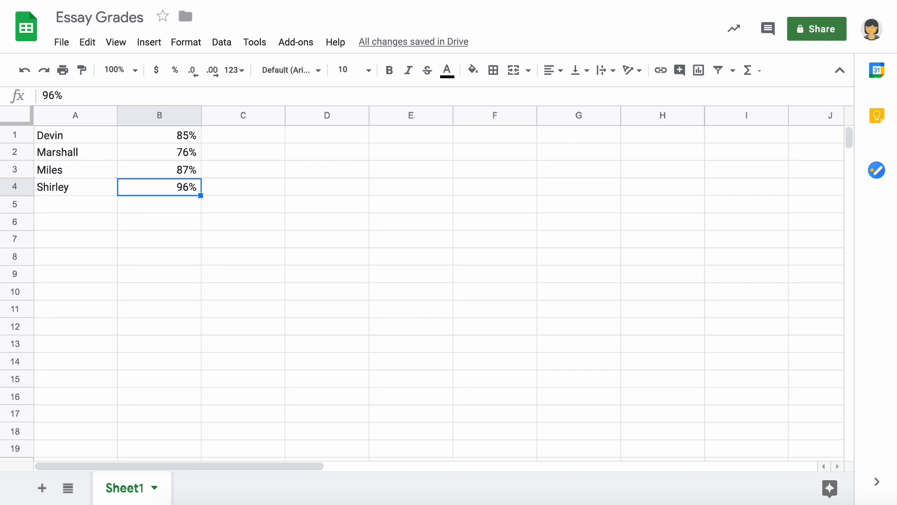
# Create a filter on the grades in cells B1 to B4.
pyautogui.click(181, 140)
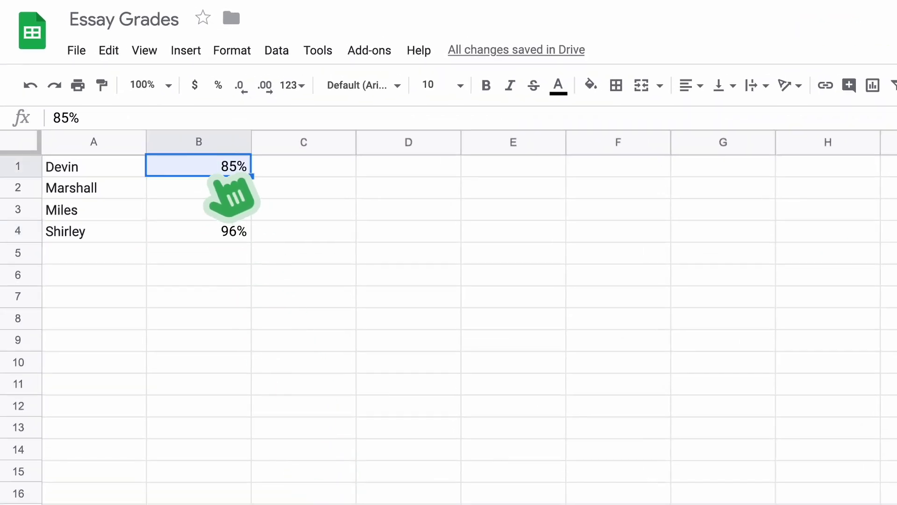
pyautogui.moveTo(221, 179); pyautogui.dragTo(208, 227)
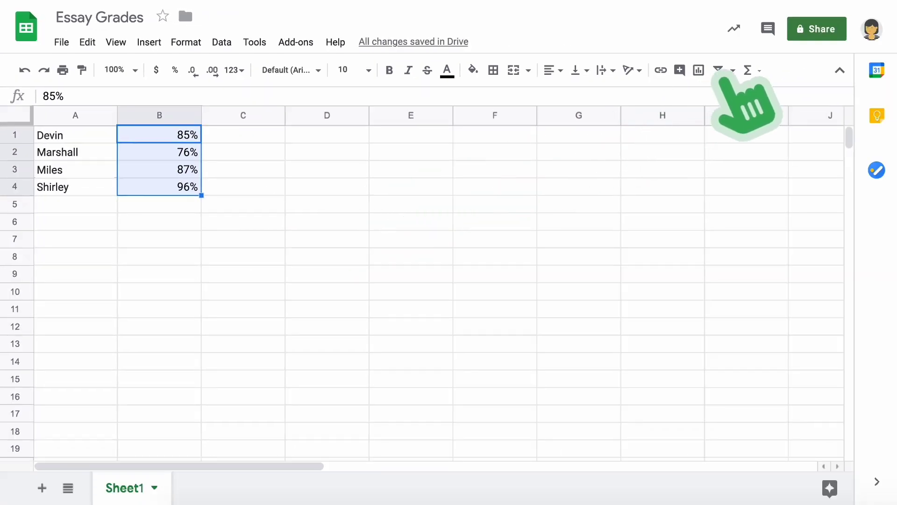
pyautogui.click(718, 70)
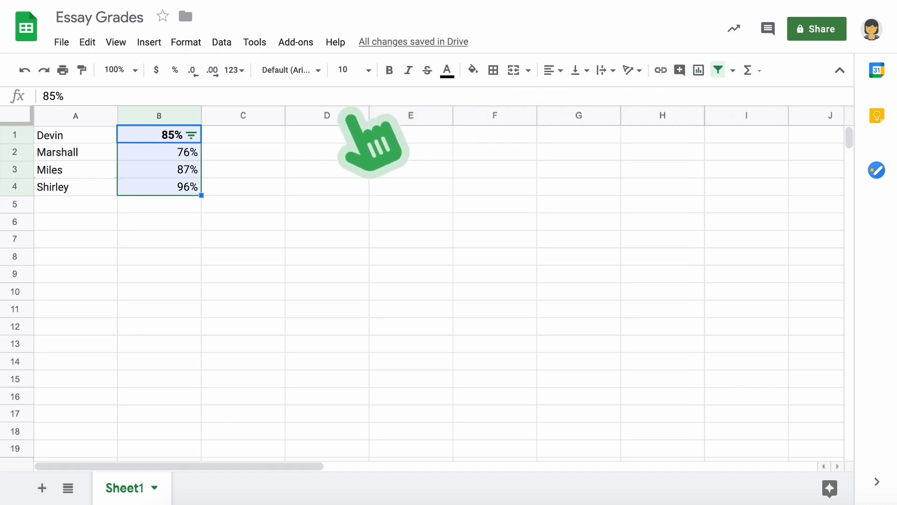
# Filter the grades by the condition "Greater than or equal to" 90, and turn the filter off again.
pyautogui.click(191, 135)
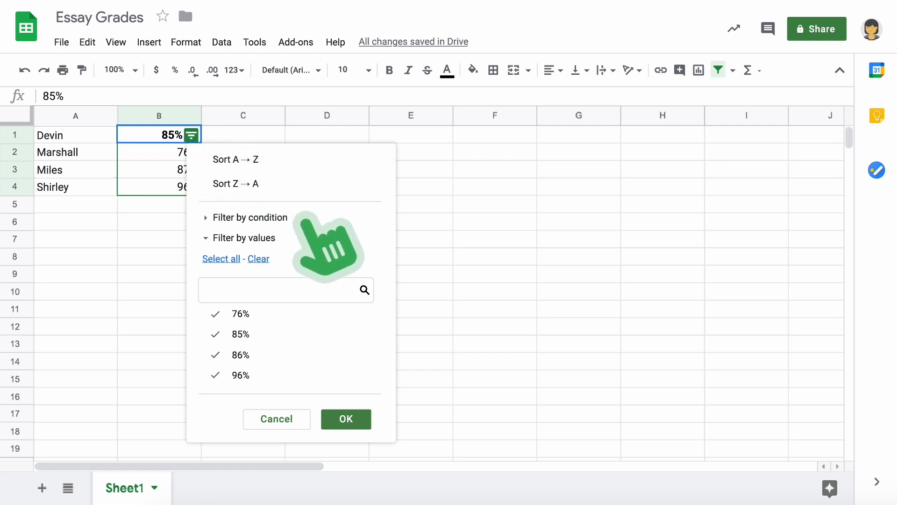
pyautogui.click(302, 218)
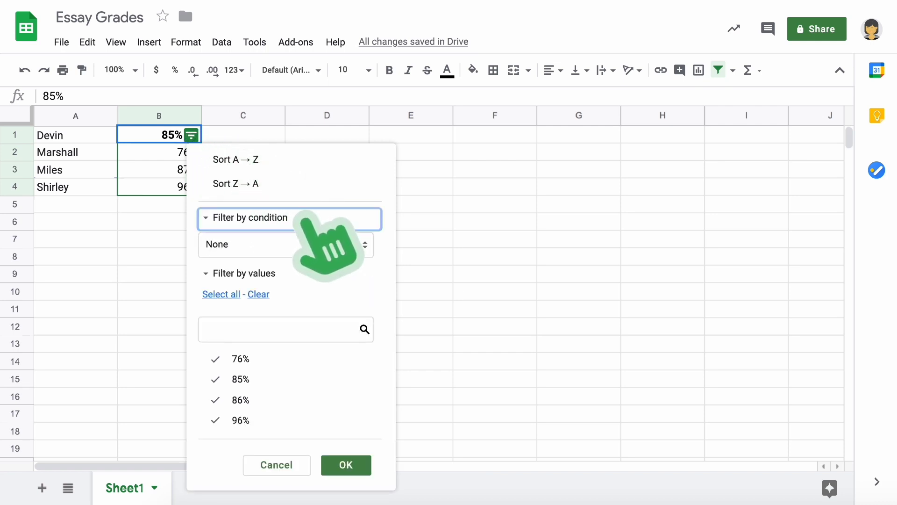
pyautogui.click(314, 243)
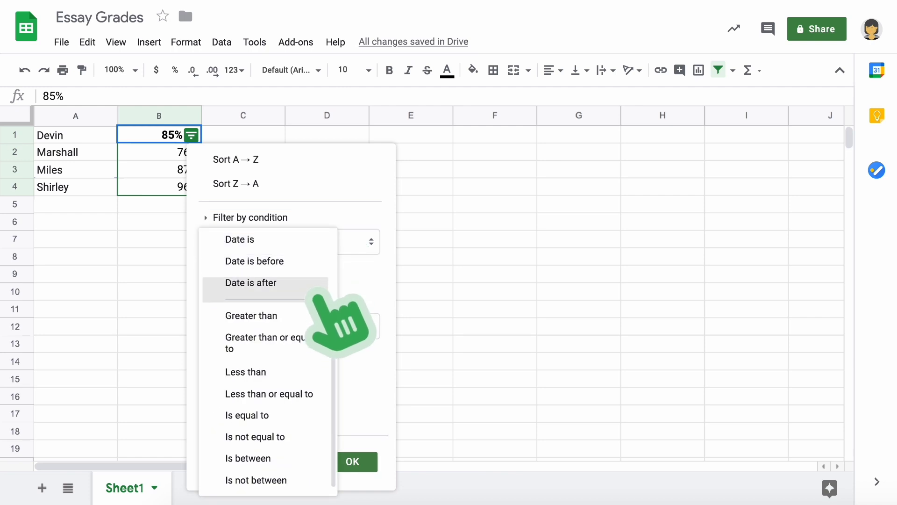
pyautogui.click(314, 349)
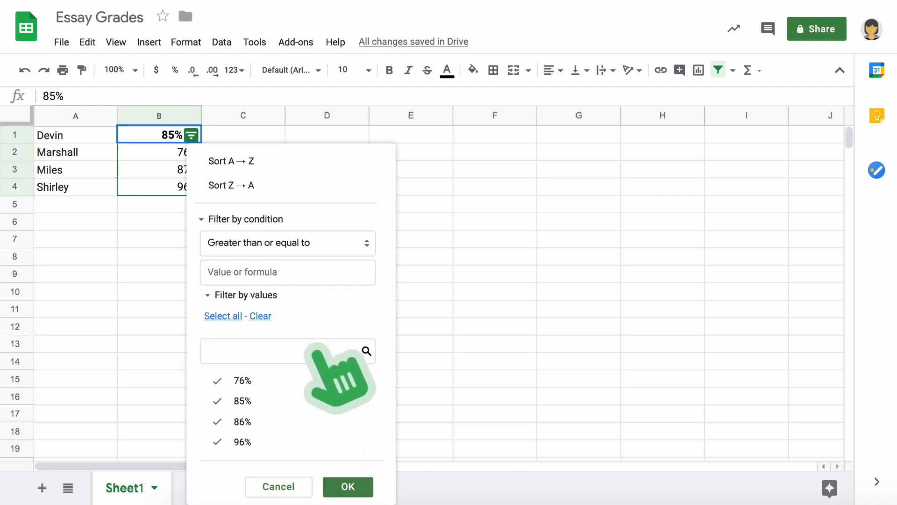
pyautogui.click(283, 275)
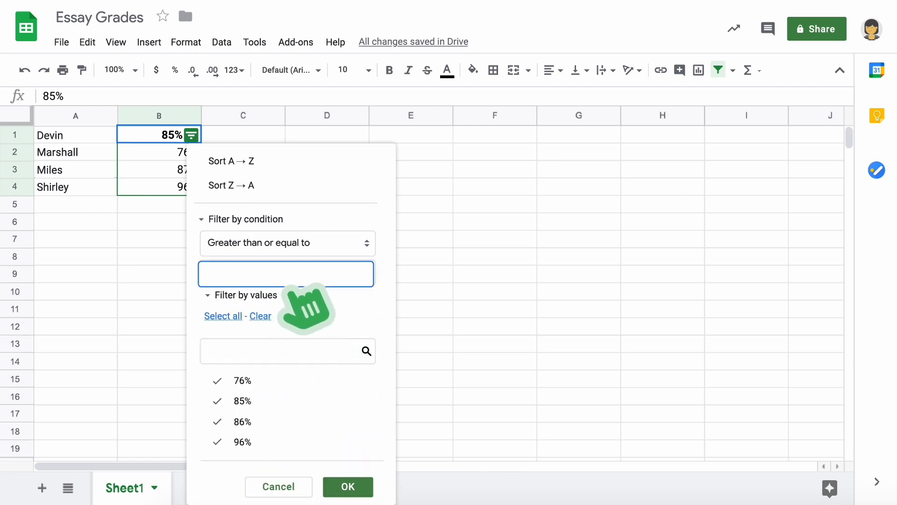
pyautogui.write('90')
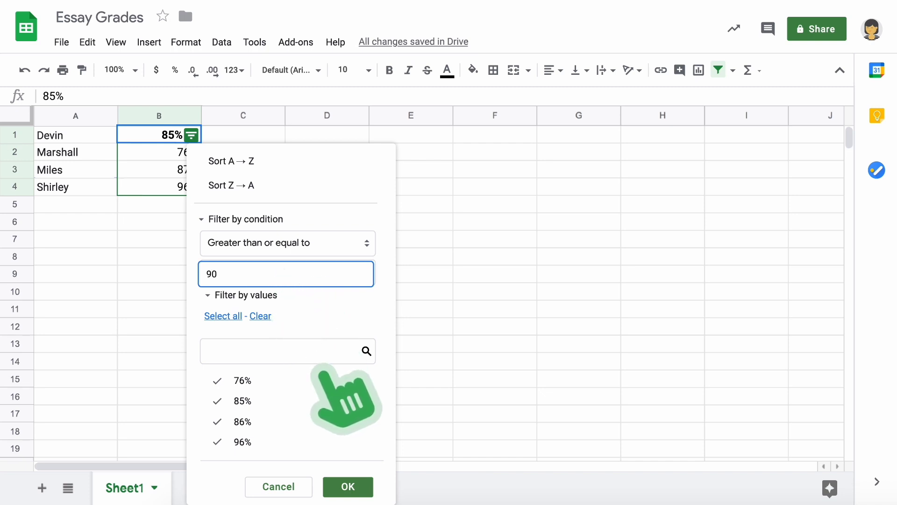
pyautogui.click(355, 486)
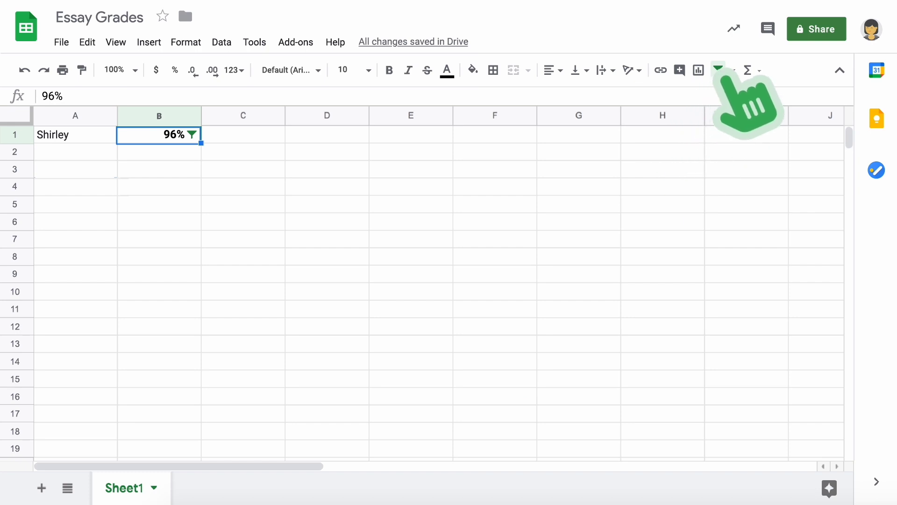
pyautogui.click(720, 71)
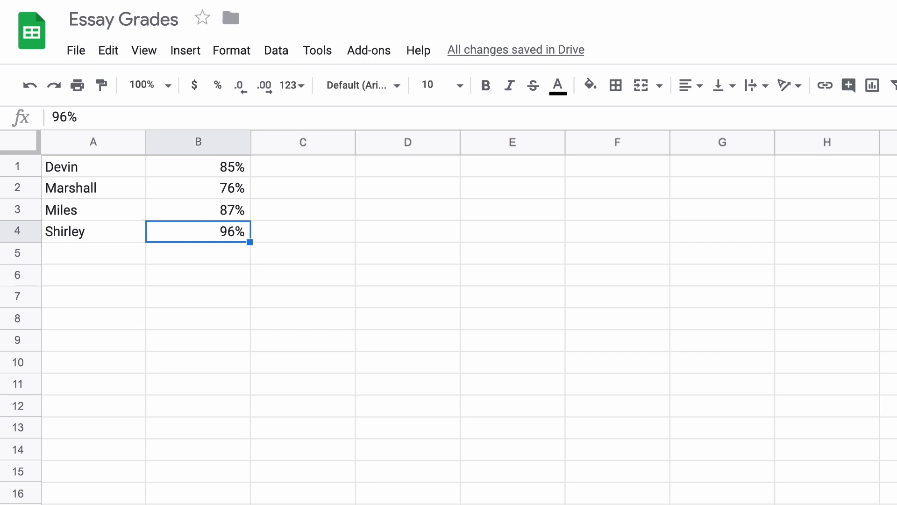
# Insert a chart from the student names and grades in A1:B4 and change it to a column chart.
pyautogui.moveTo(140, 166); pyautogui.dragTo(238, 220)
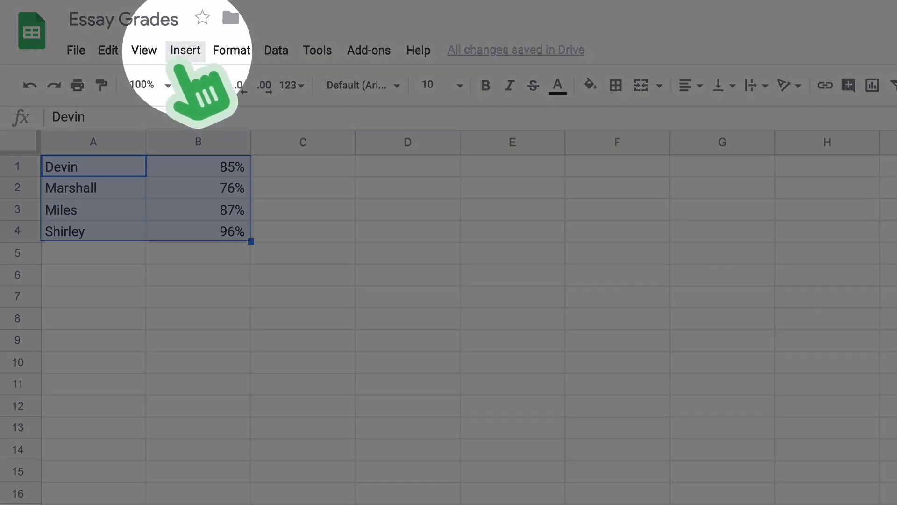
pyautogui.click(182, 52)
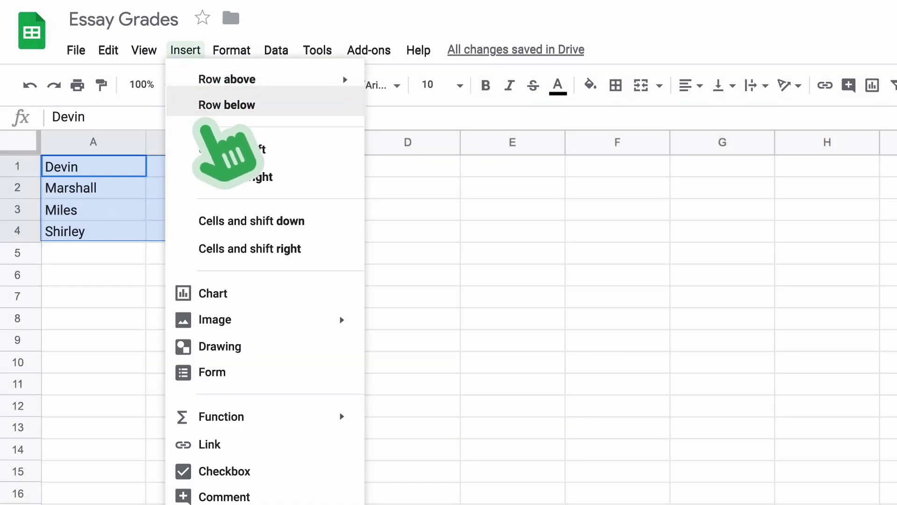
pyautogui.click(281, 293)
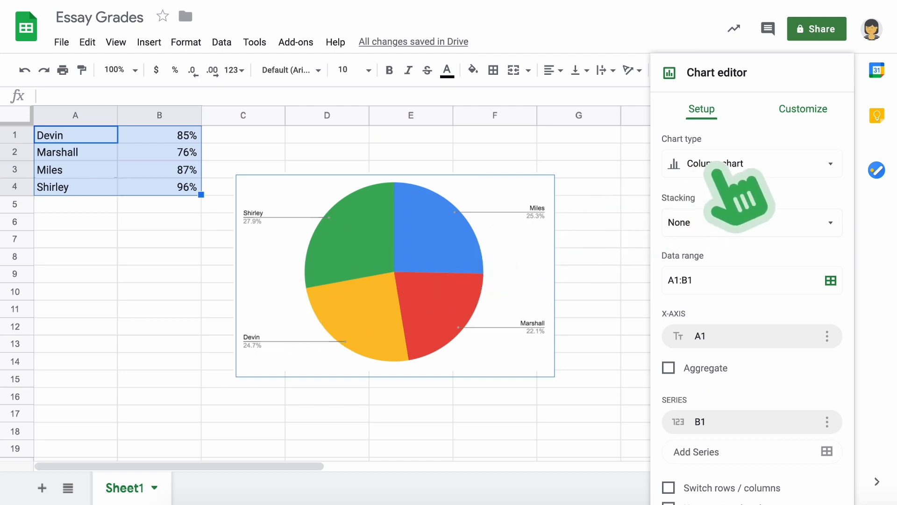
pyautogui.click(766, 161)
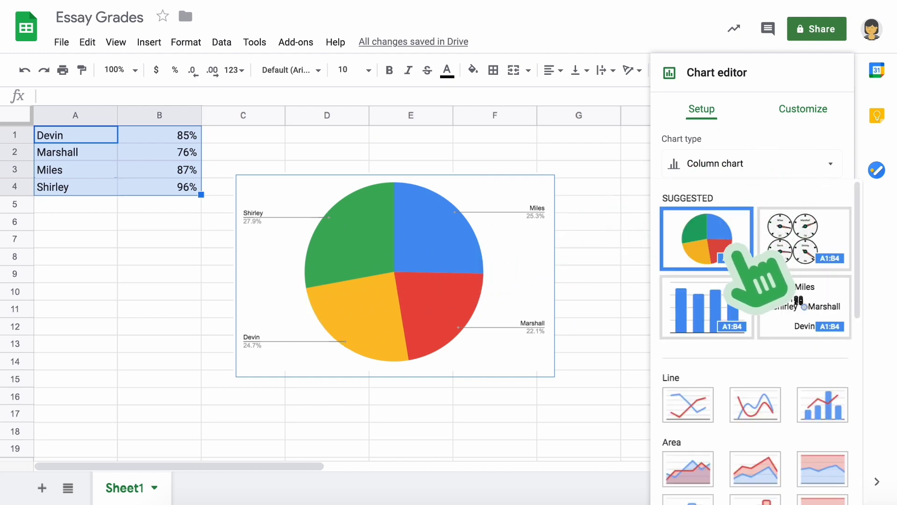
pyautogui.click(724, 299)
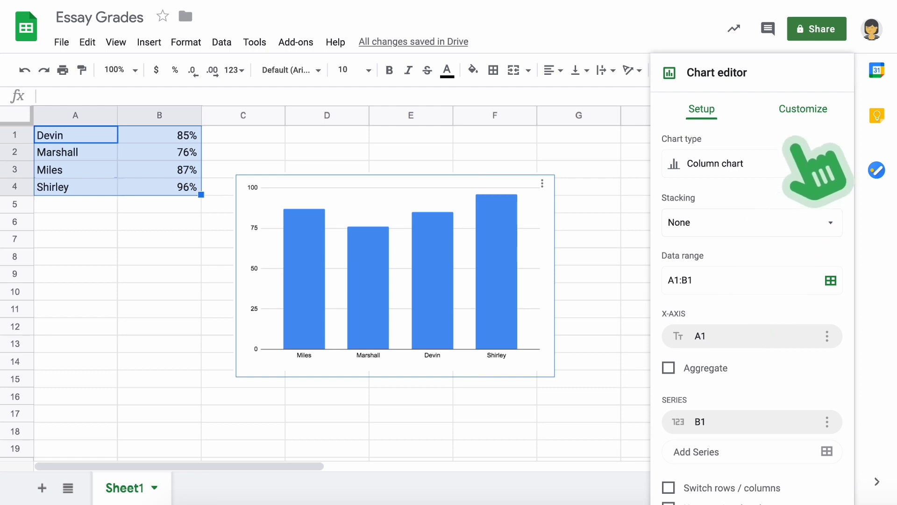
# Open the chart's customization options and move the chart slightly up and to the left on the sheet.
pyautogui.click(813, 107)
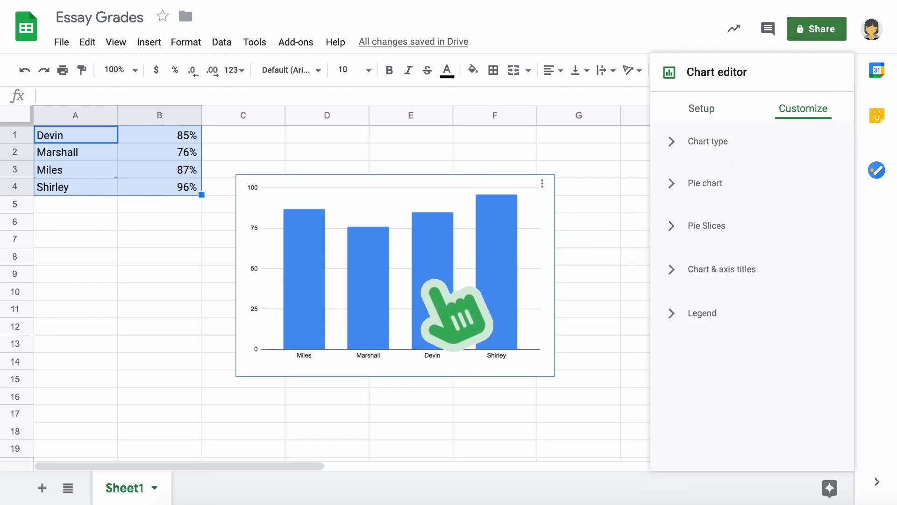
pyautogui.moveTo(457, 320); pyautogui.dragTo(414, 270)
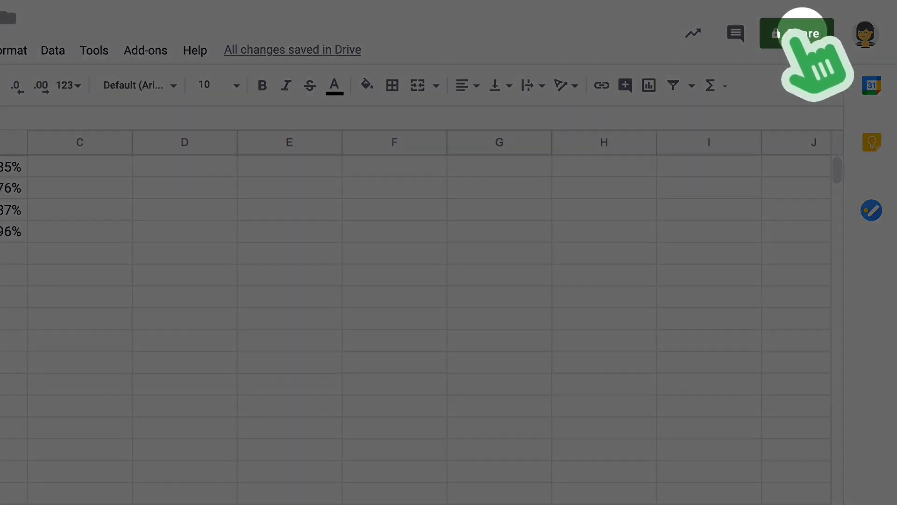
# Start sharing the spreadsheet, add the colleague's suggested e-mail contact as a recipient, and set their access to "Can view".
pyautogui.click(795, 34)
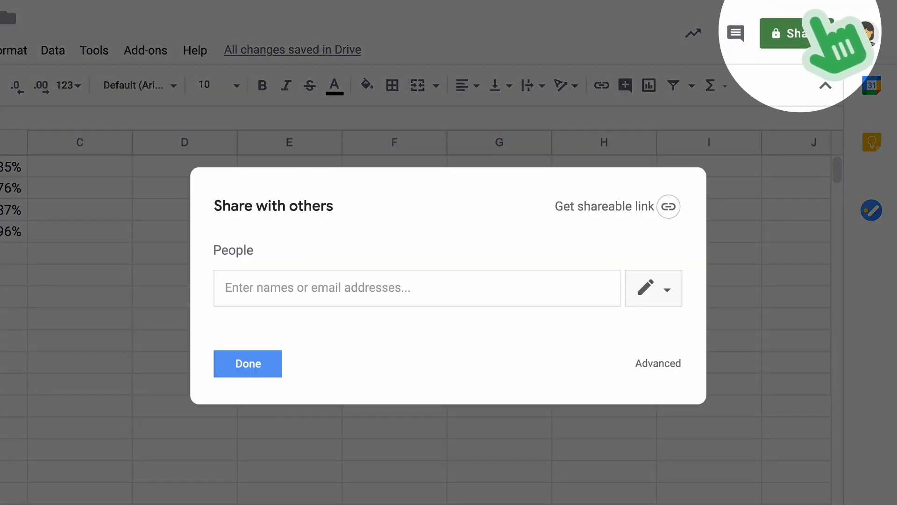
pyautogui.click(514, 288)
pyautogui.write('Carlos')
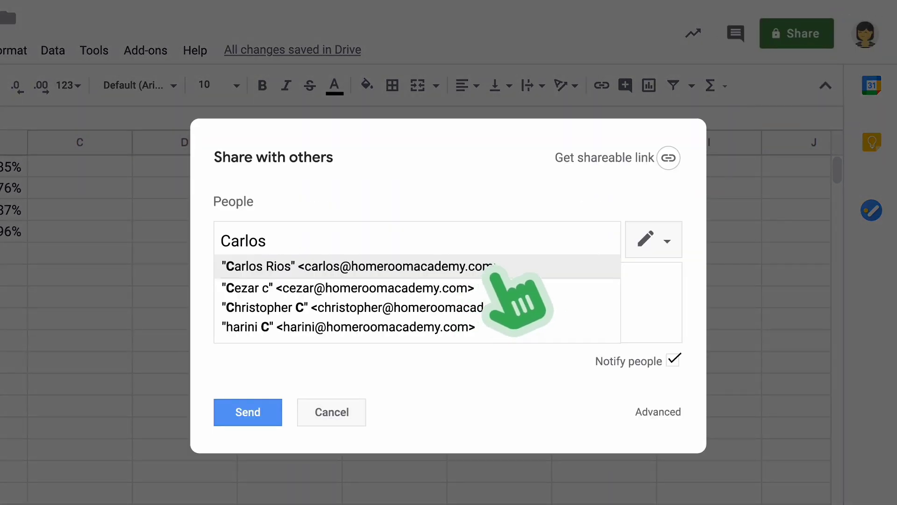
pyautogui.click(514, 269)
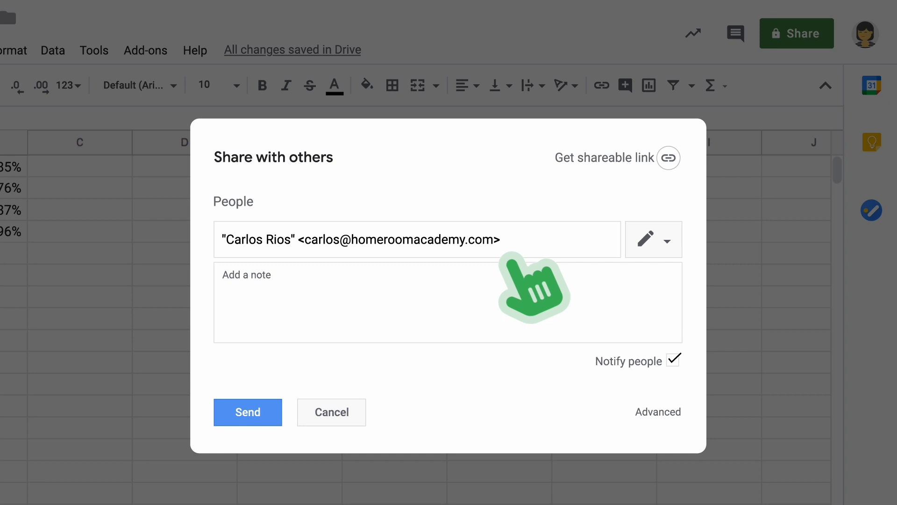
pyautogui.click(673, 250)
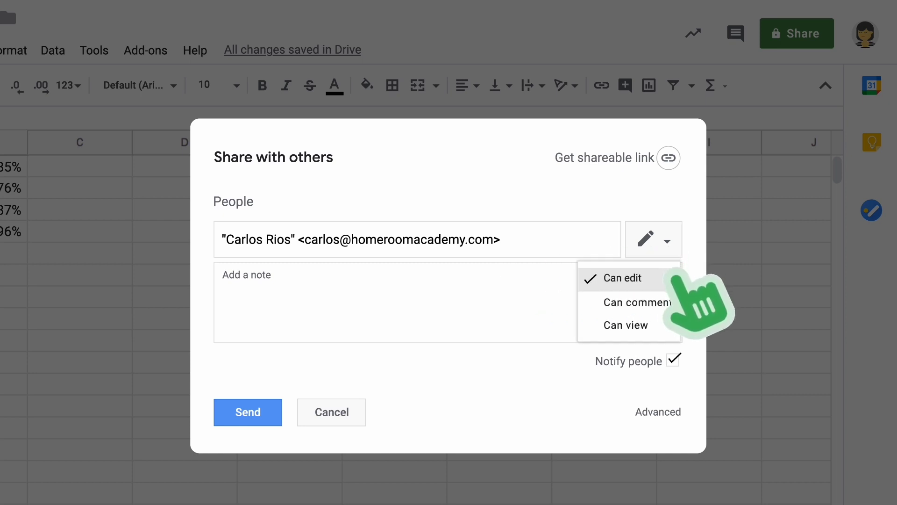
pyautogui.click(672, 323)
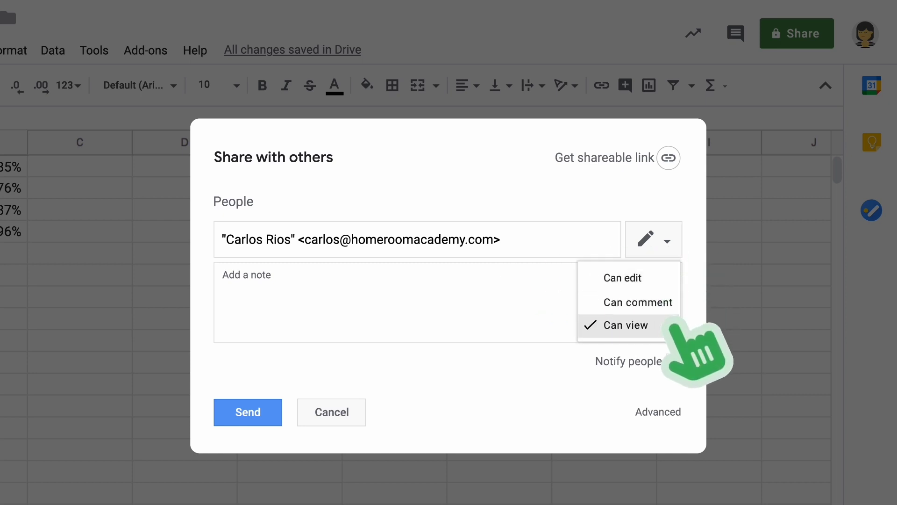
# Turn on link sharing with "Anyone at Homeroom Academy with the link can view" and finish sharing.
pyautogui.click(609, 157)
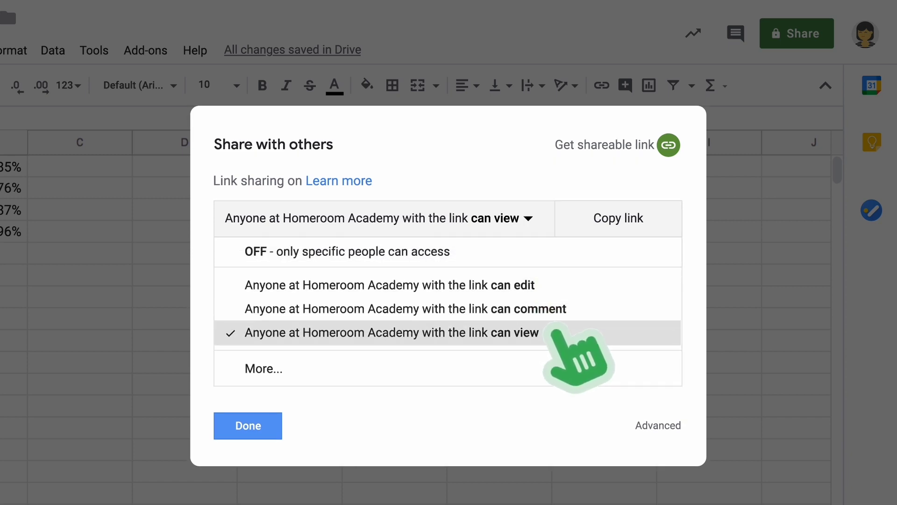
pyautogui.click(554, 331)
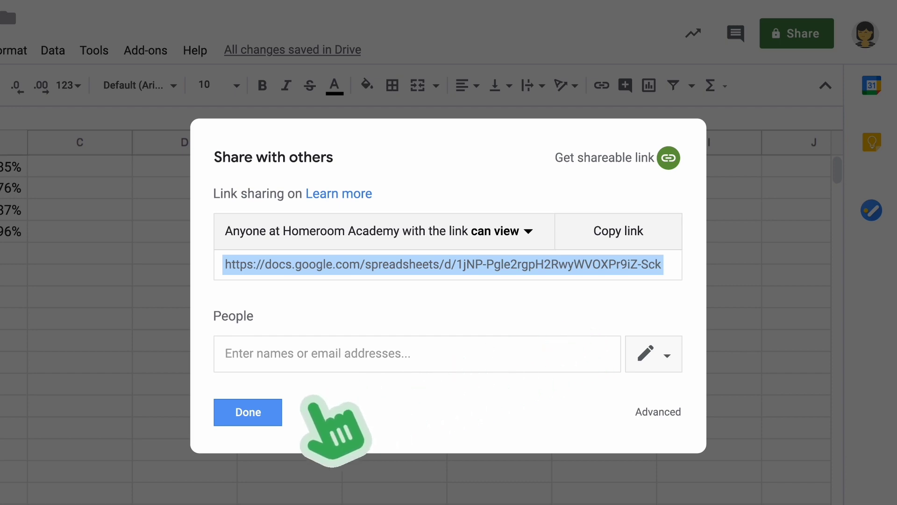
pyautogui.click(273, 411)
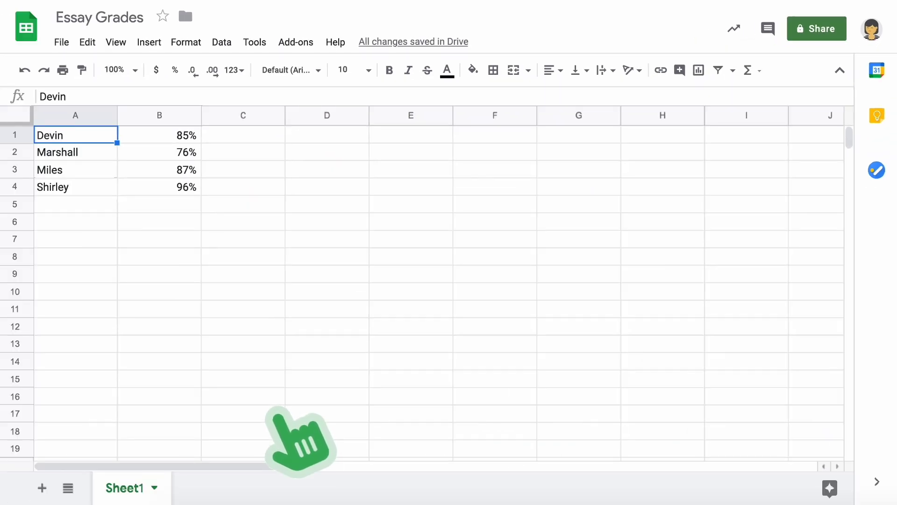